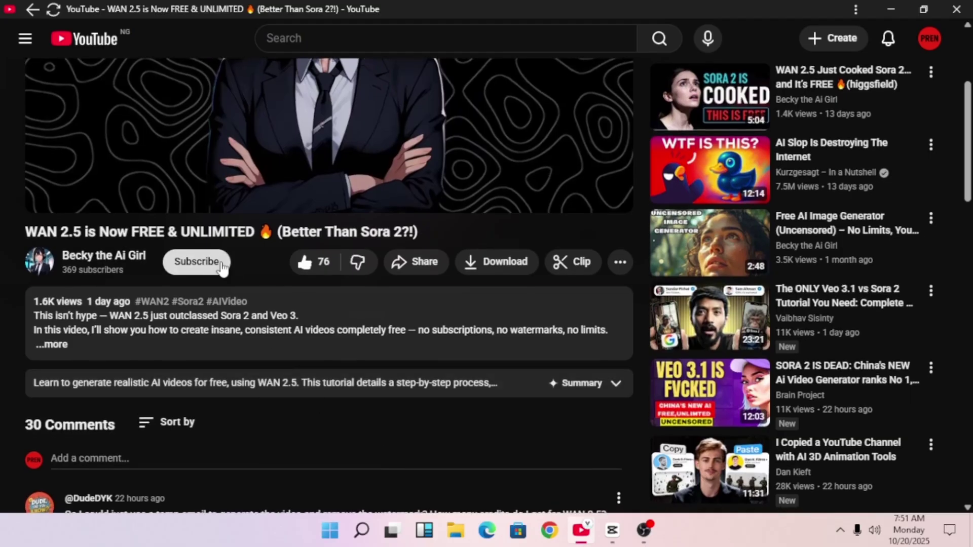
Step: Subscribe to the WAN 2.5 tutorial's channel and start a comment reading 'FREE VID'
left_click(218, 266)
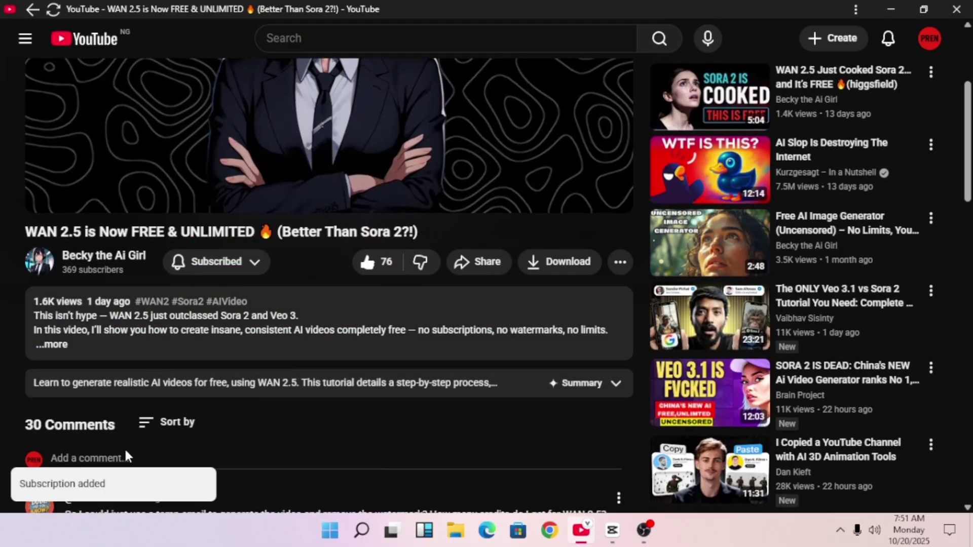
left_click(125, 456)
type("FREE VID")
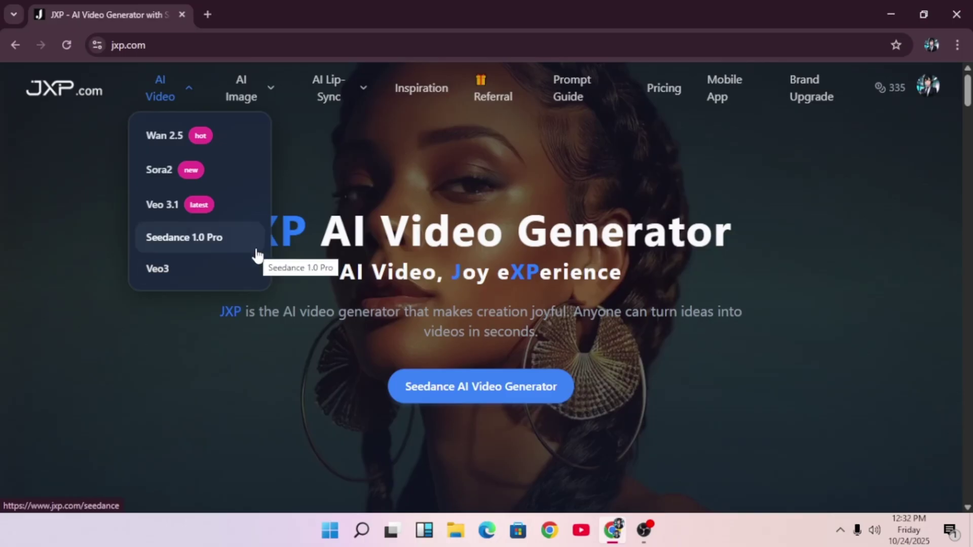
mouse_move(242, 88)
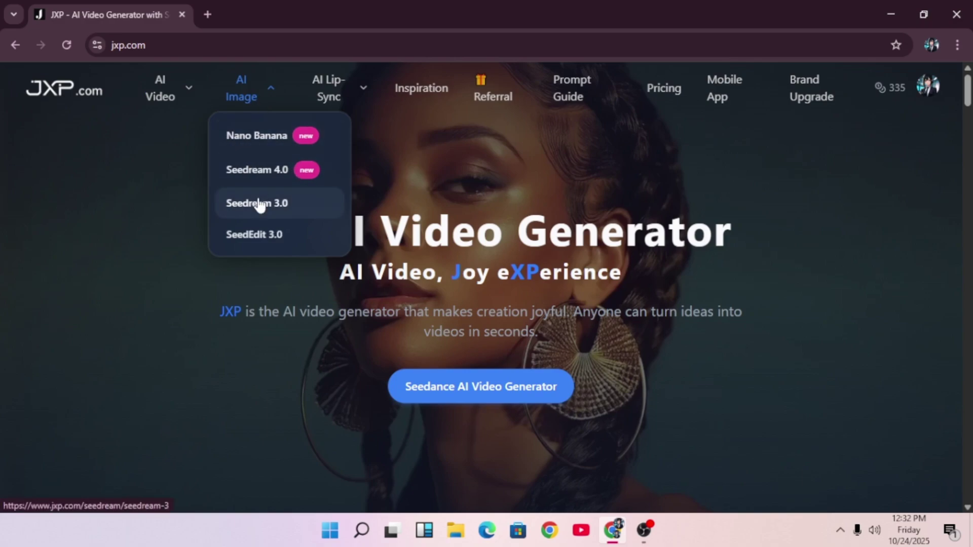
Step: Browse JXP's homepage tool cards and return to the top to reach the AI Video models
scroll(403, 288, "down", 5)
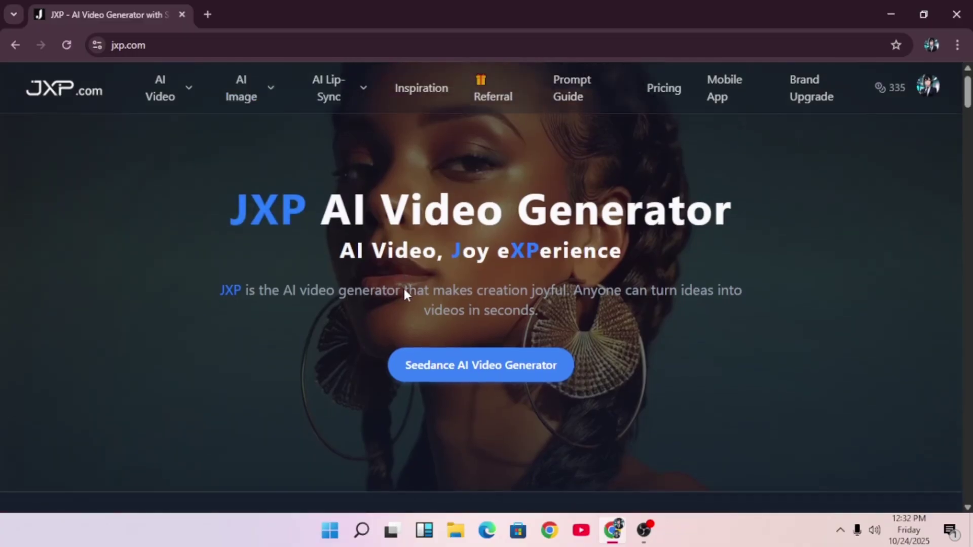
scroll(405, 296, "down", 3)
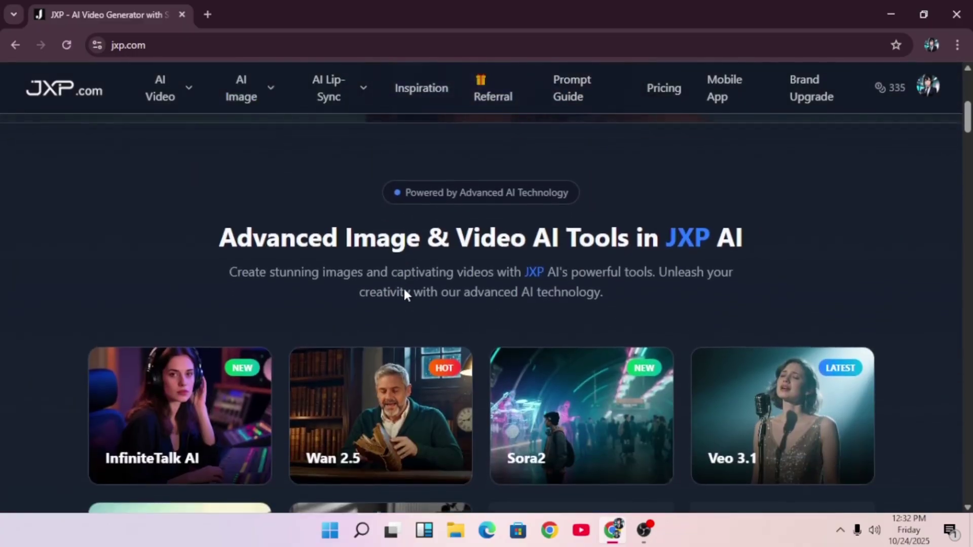
scroll(405, 293, "down", 1)
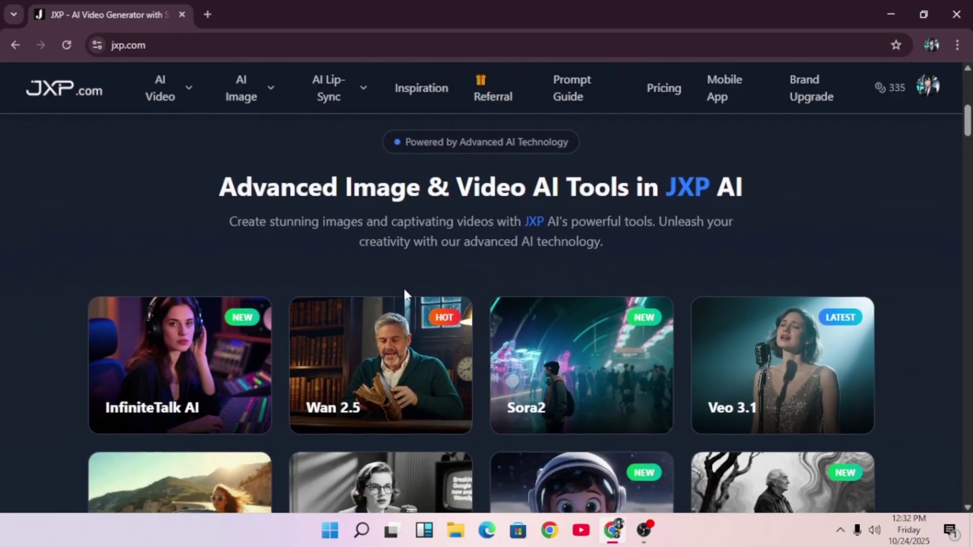
scroll(404, 294, "down", 1)
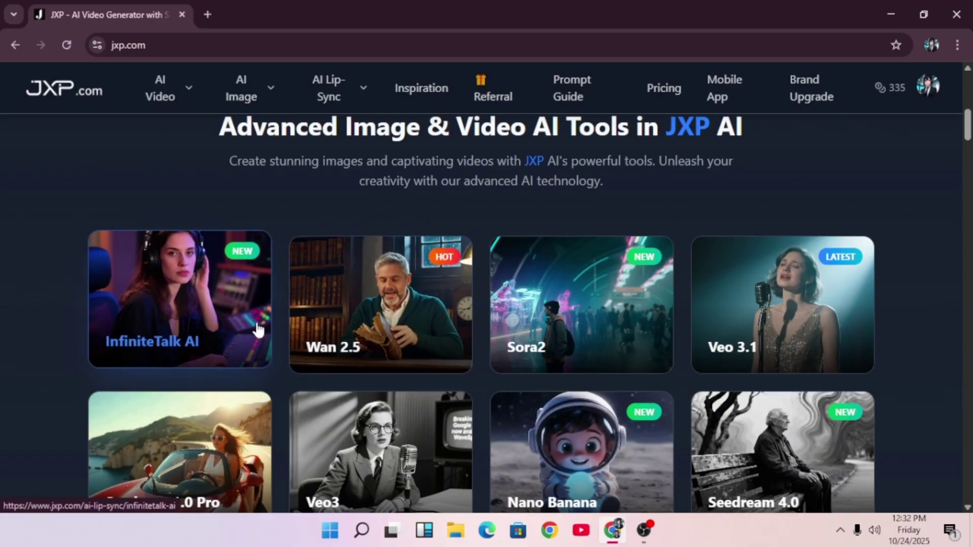
scroll(389, 417, "down", 4)
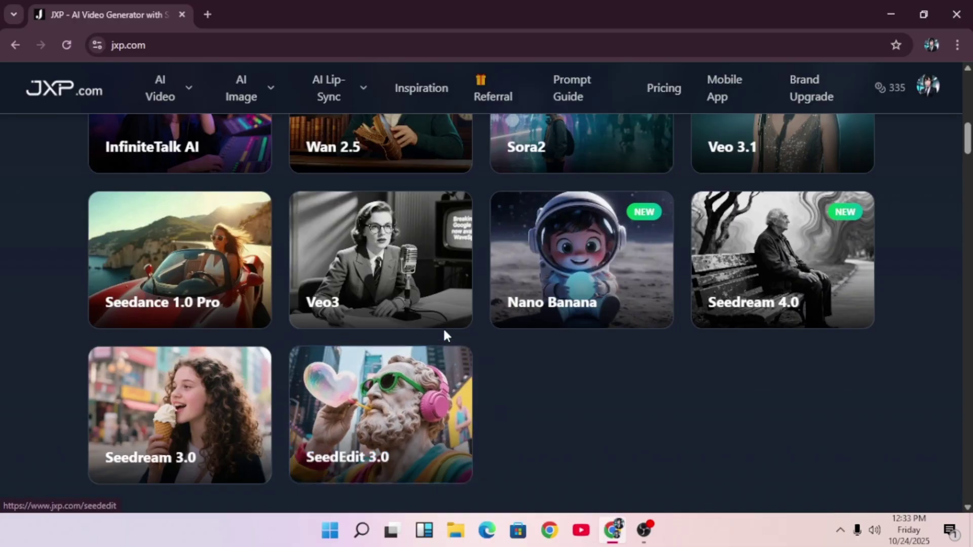
scroll(445, 332, "up", 3)
scroll(445, 332, "up", 2)
scroll(444, 334, "up", 2)
scroll(444, 334, "up", 2)
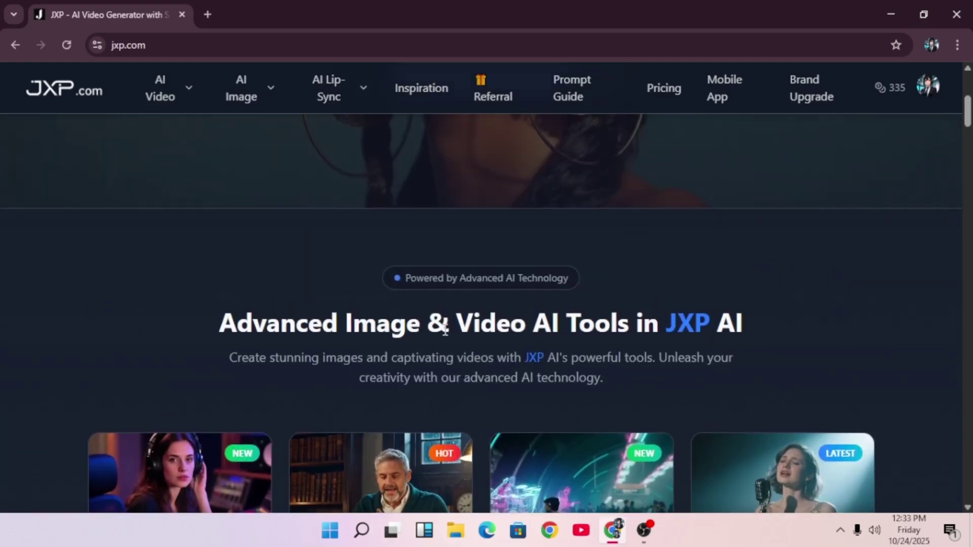
scroll(445, 334, "up", 4)
scroll(445, 334, "up", 1)
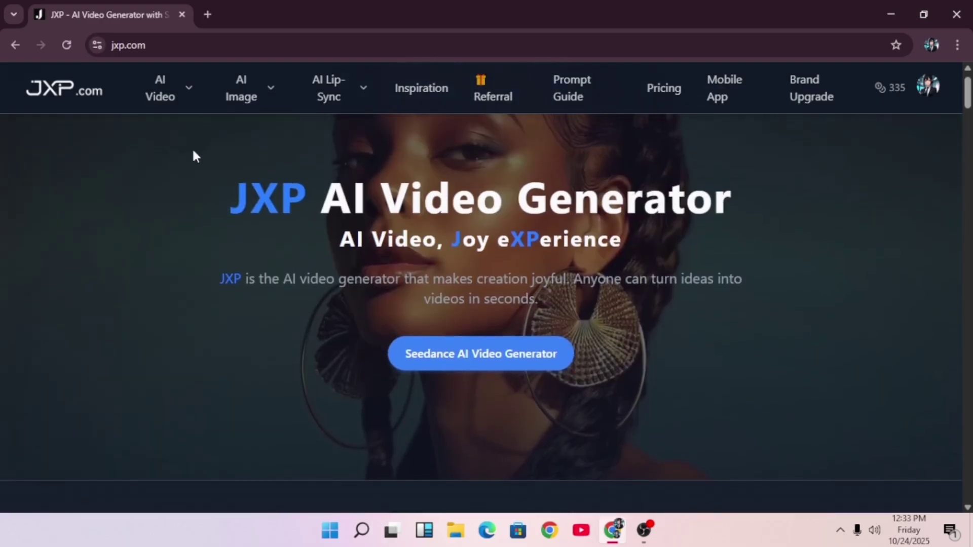
mouse_move(161, 88)
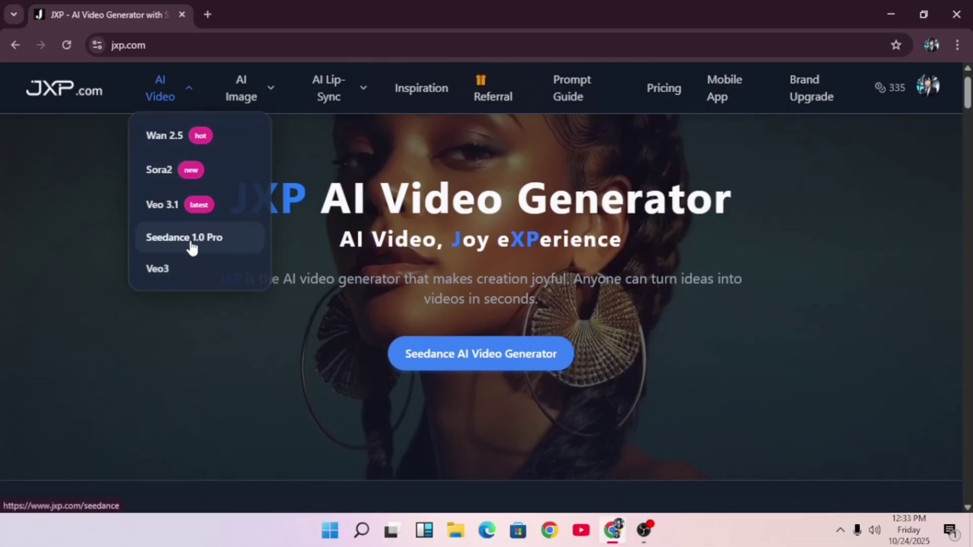
Step: Go to the Wan 2.5 generator and review its image-to-video prompt, resolution and duration options
left_click(189, 142)
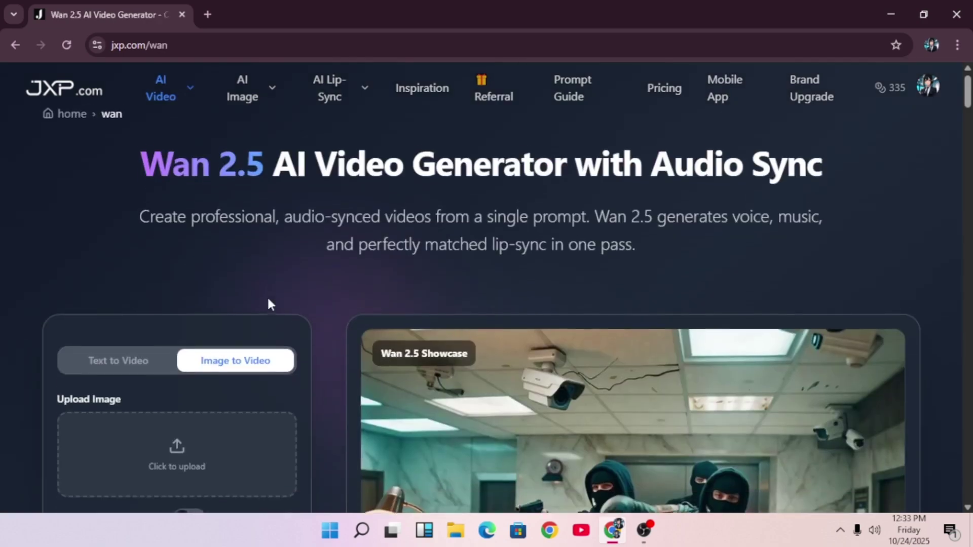
scroll(269, 304, "down", 1)
scroll(173, 306, "down", 1)
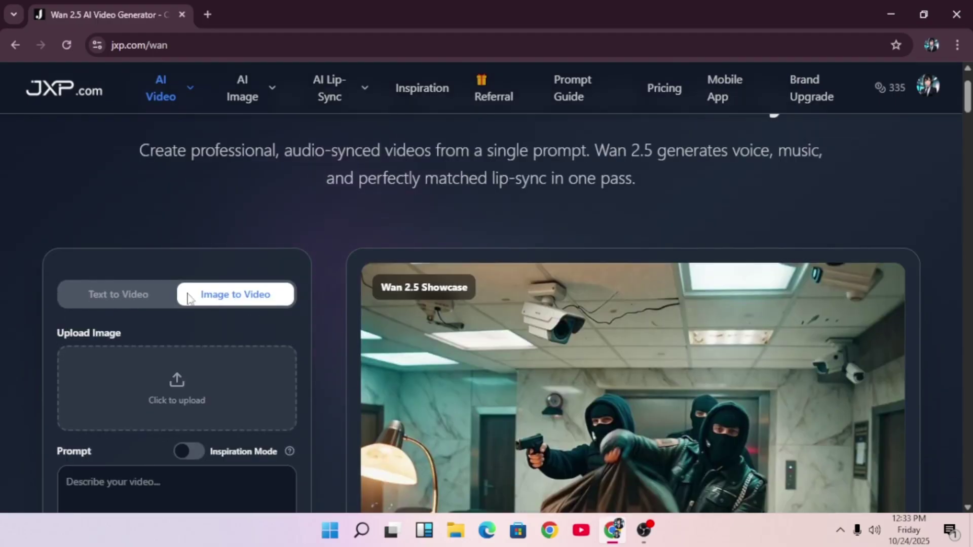
scroll(255, 304, "down", 3)
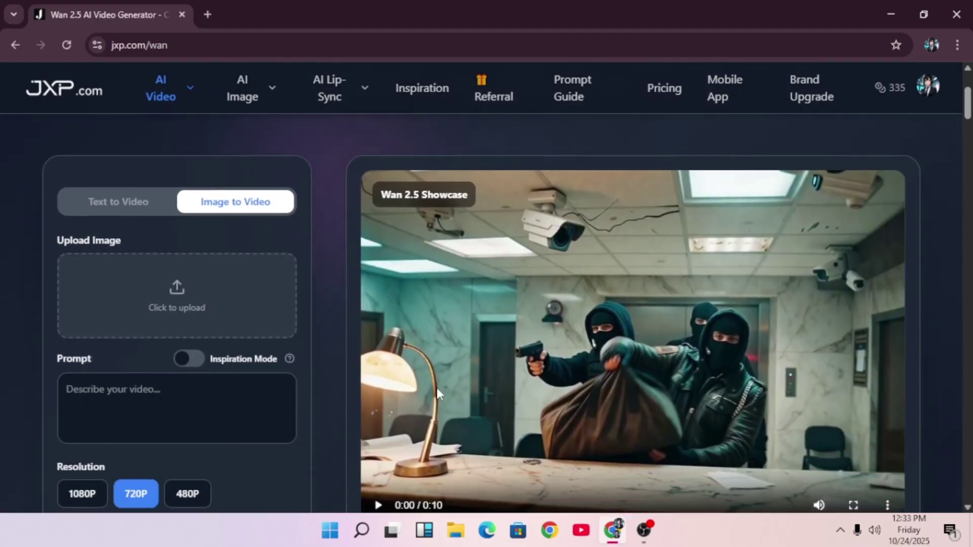
scroll(377, 432, "down", 1)
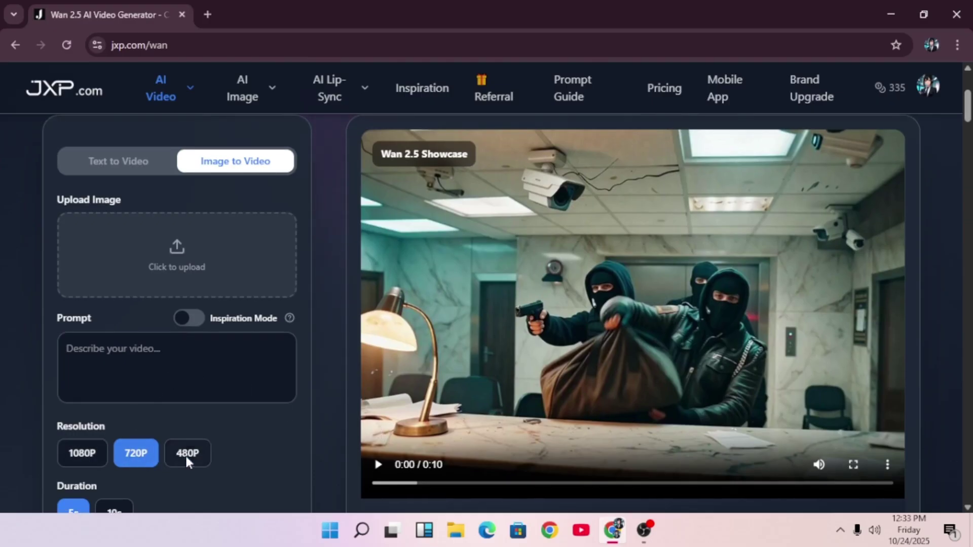
scroll(187, 459, "down", 2)
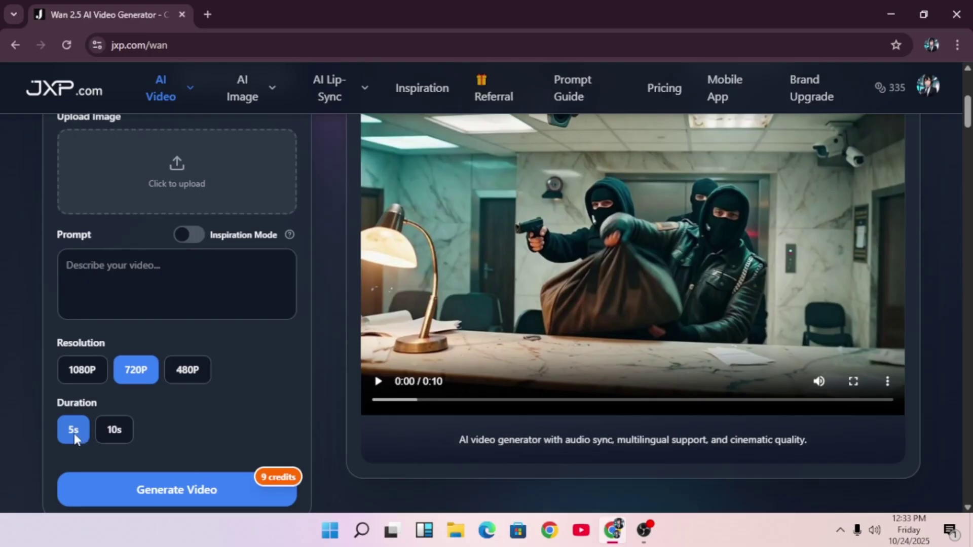
scroll(123, 426, "up", 3)
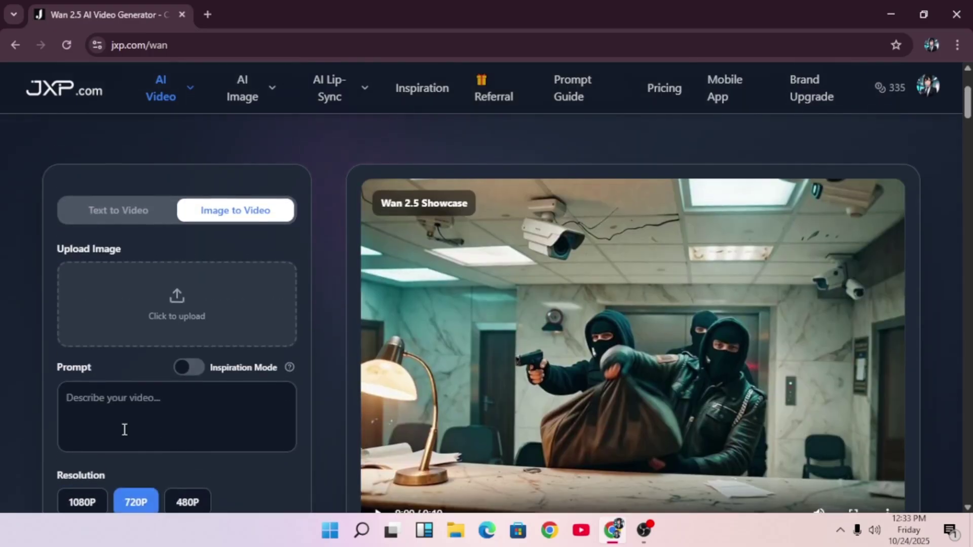
Step: Prepare a Wan 2.5 text-to-video prompt 'realistic woman smiling at a camera' at 720P, 5s, 16:9
left_click(140, 217)
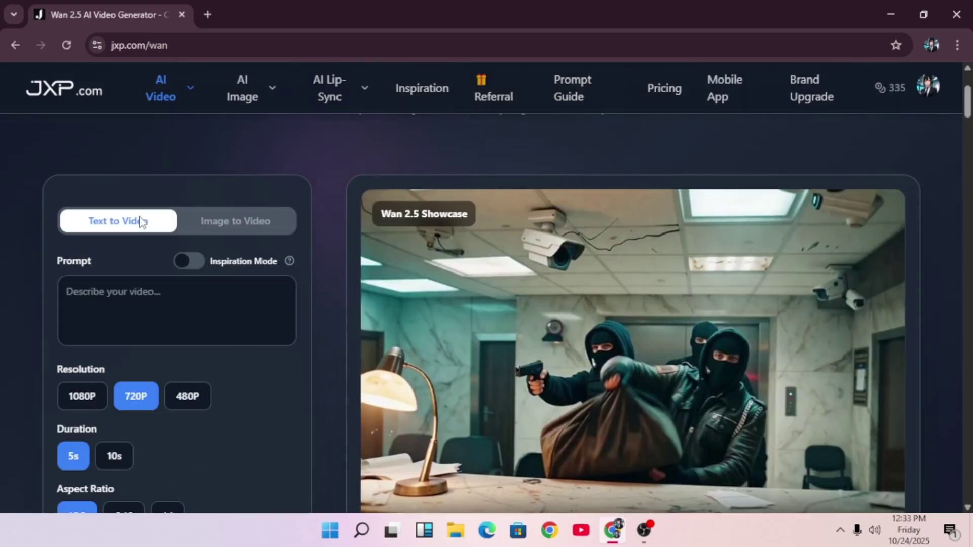
scroll(148, 296, "down", 1)
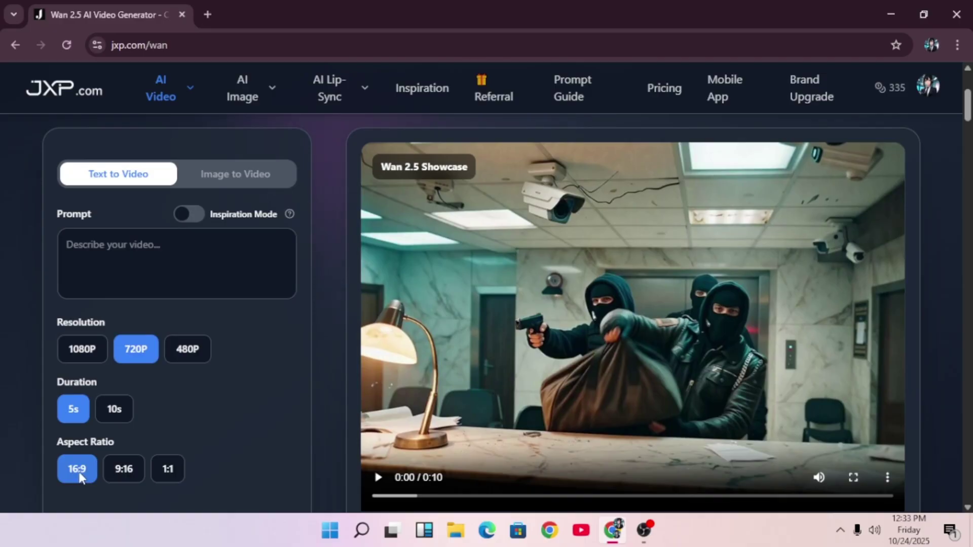
scroll(203, 370, "up", 3)
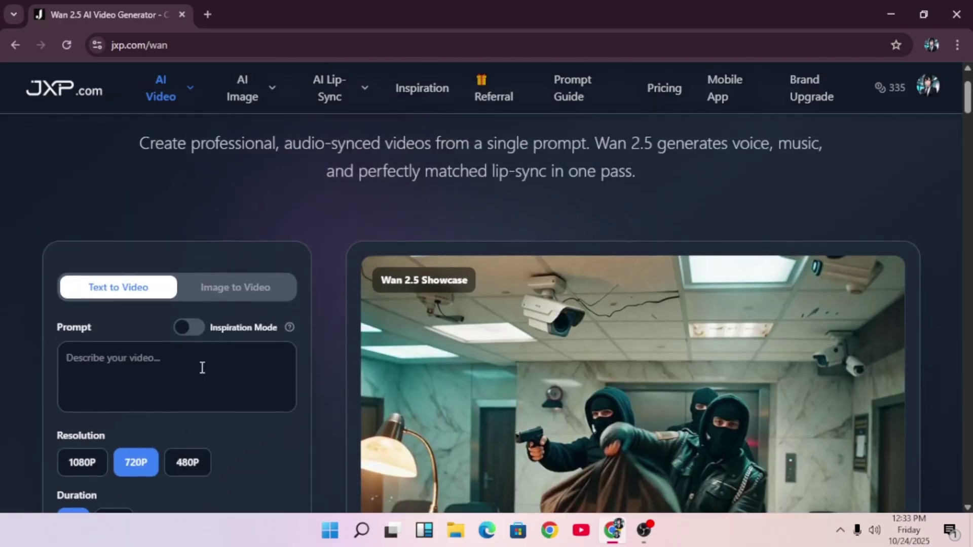
left_click(165, 378)
type("rea")
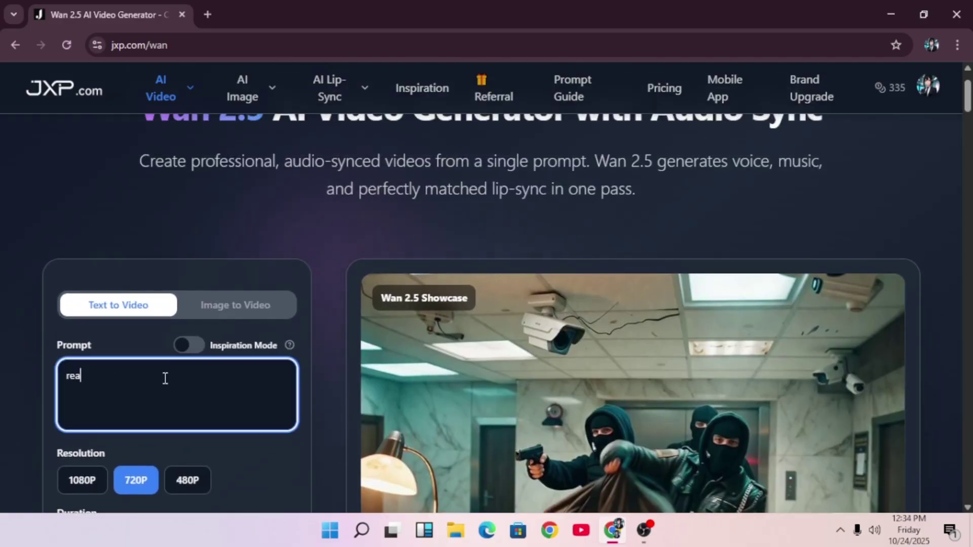
type("listic woman smiling at a camera")
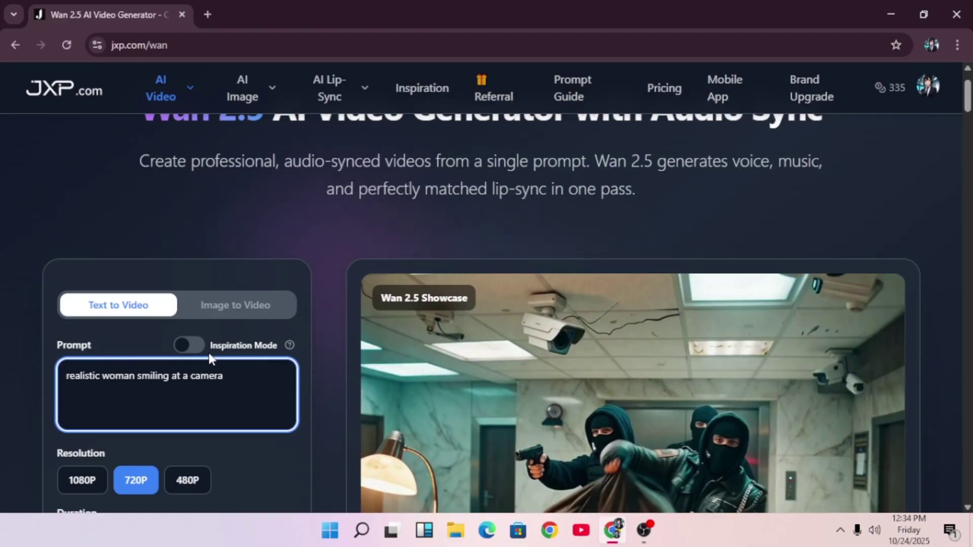
scroll(241, 385, "down", 2)
scroll(241, 385, "down", 3)
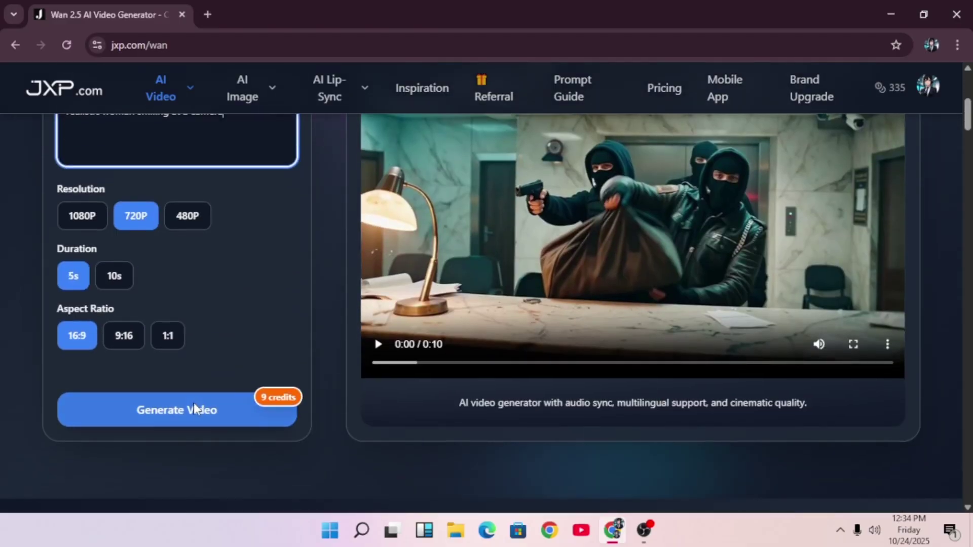
Step: Generate the 5-second smiling-woman clip and play it full screen
left_click(172, 423)
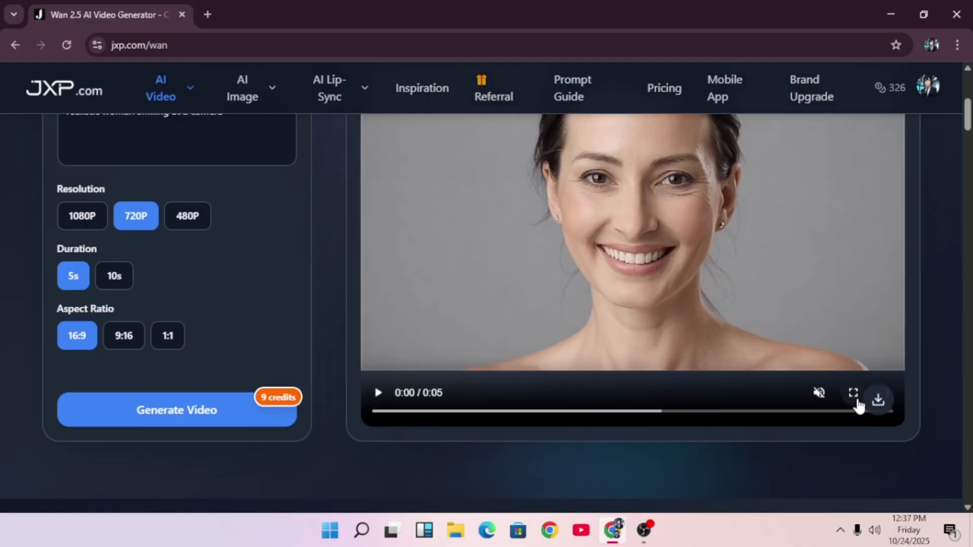
left_click(854, 396)
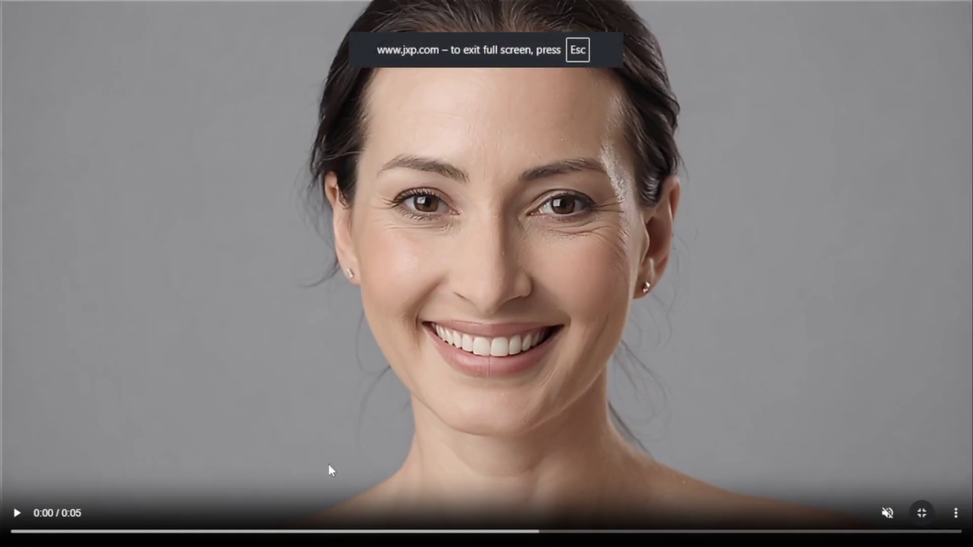
left_click(16, 514)
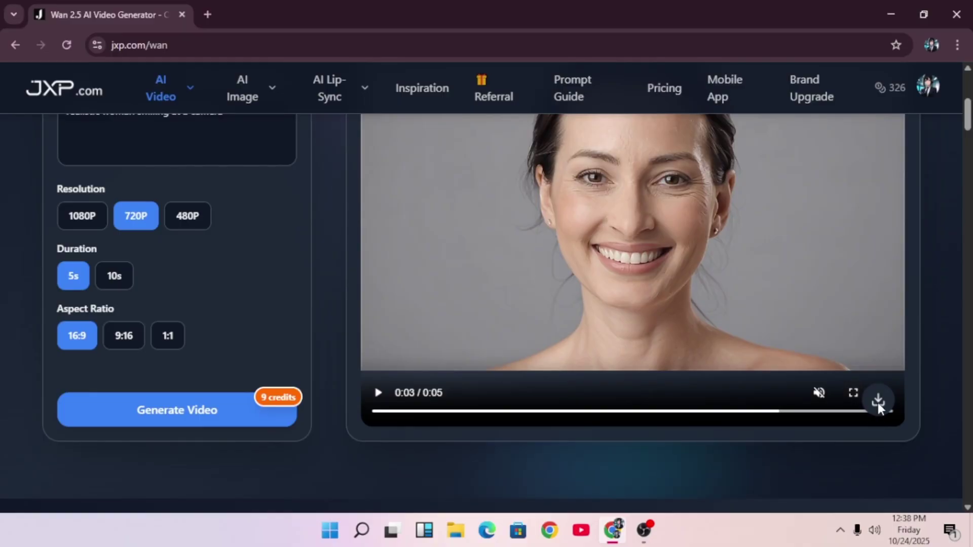
Step: Save the smiling-woman clip using the player's 'Save video as...' option
scroll(887, 403, "up", 2)
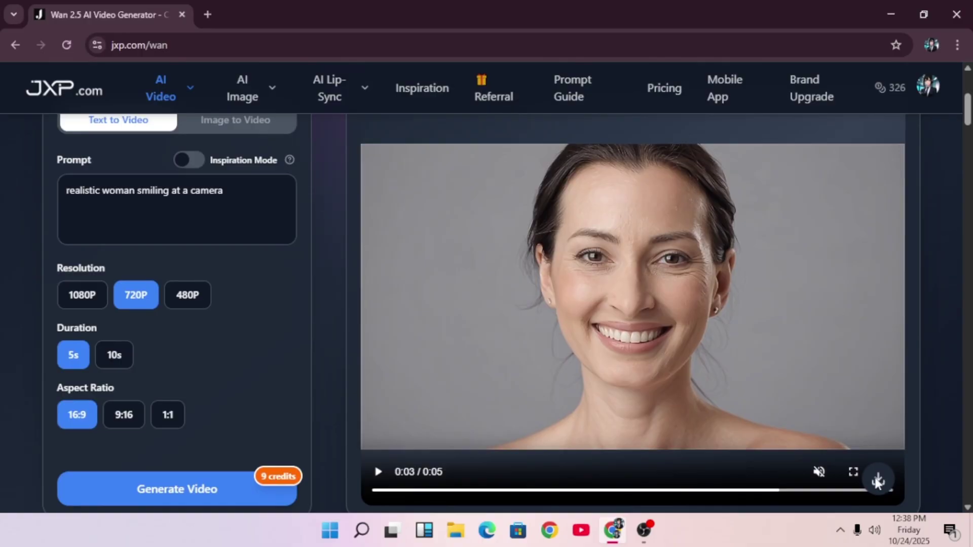
right_click(775, 448)
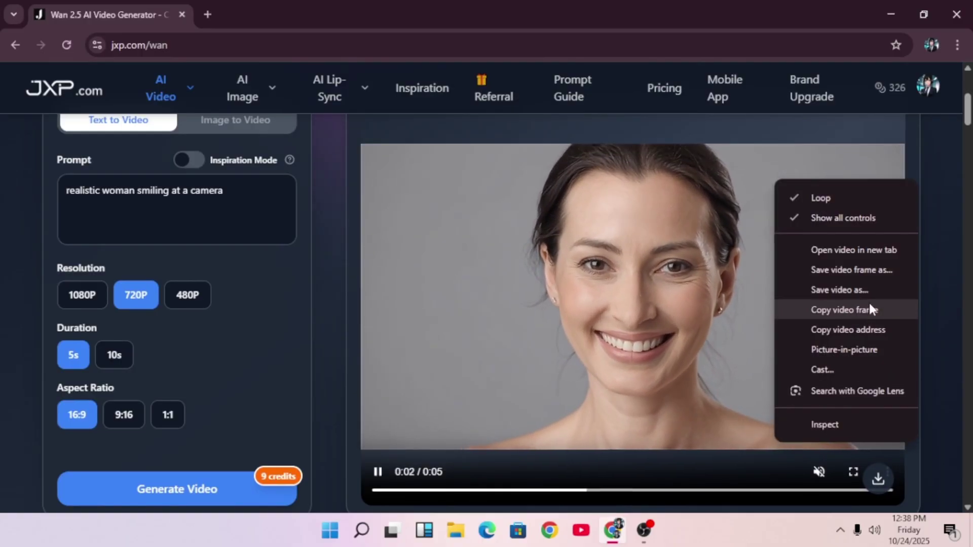
left_click(869, 287)
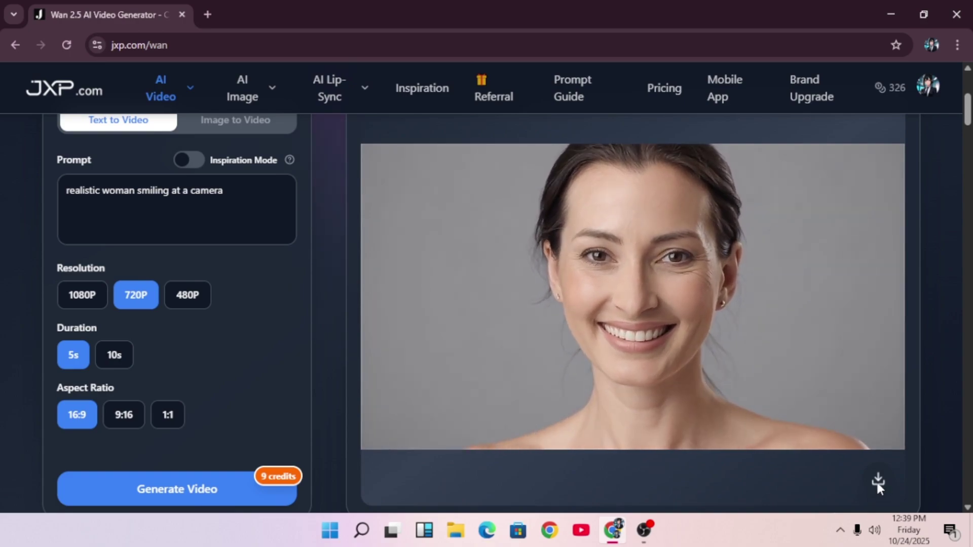
Step: Generate and play a 5-second Wan 2.5 clip from 'realistic woman running on a side walk'
type("realist")
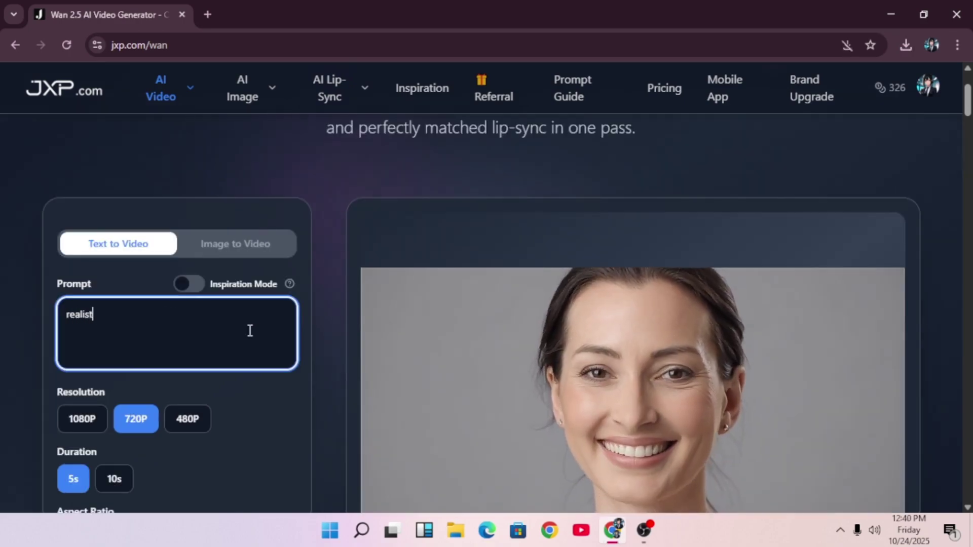
type("ic woman running on a side")
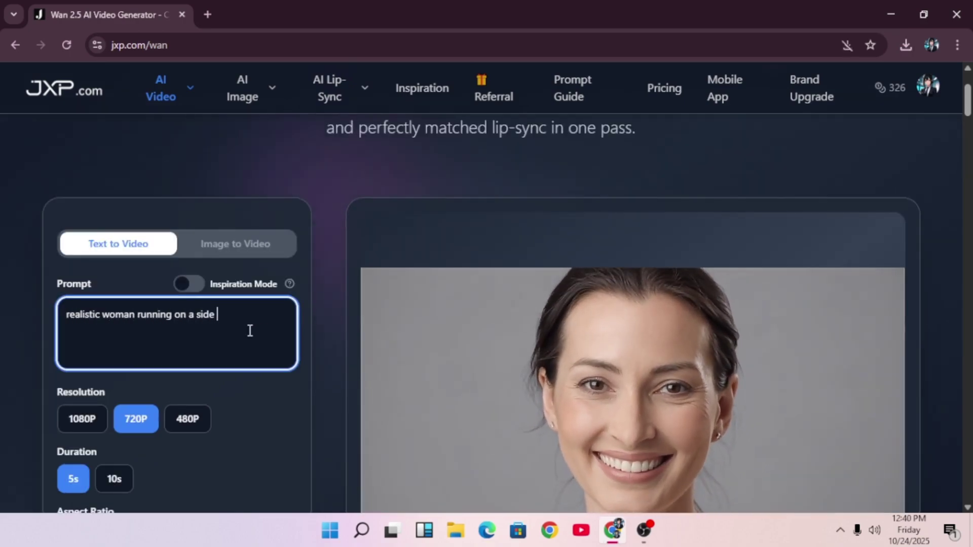
type(" walk")
scroll(250, 330, "down", 5)
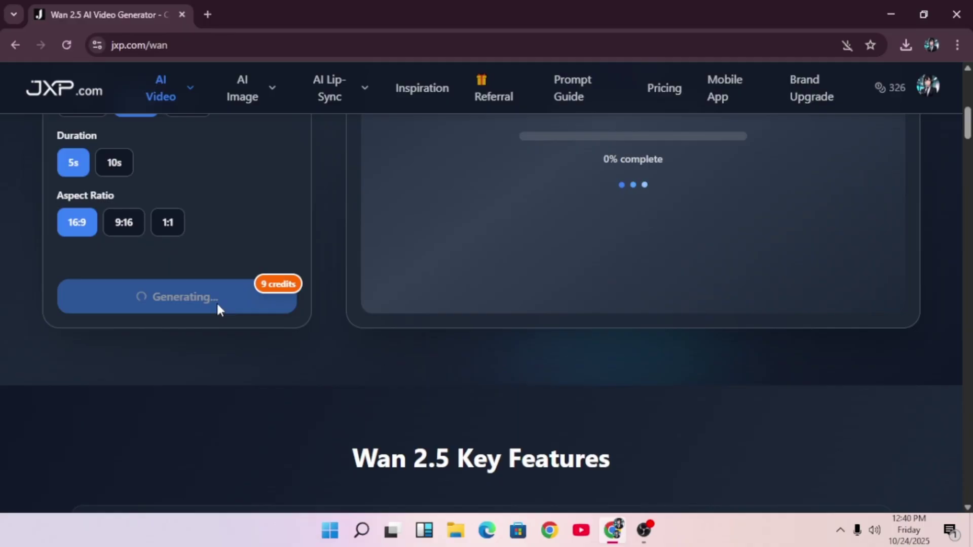
scroll(325, 290, "up", 3)
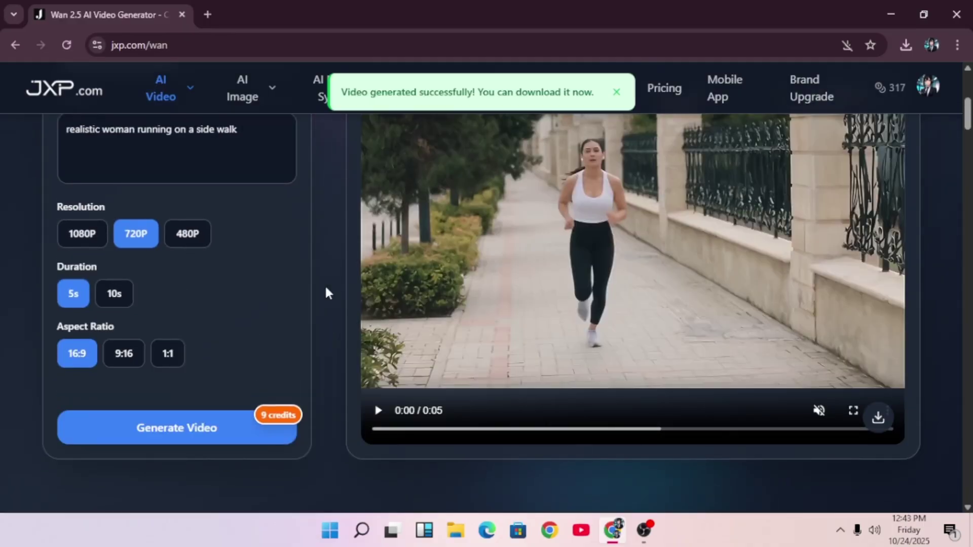
scroll(387, 304, "up", 1)
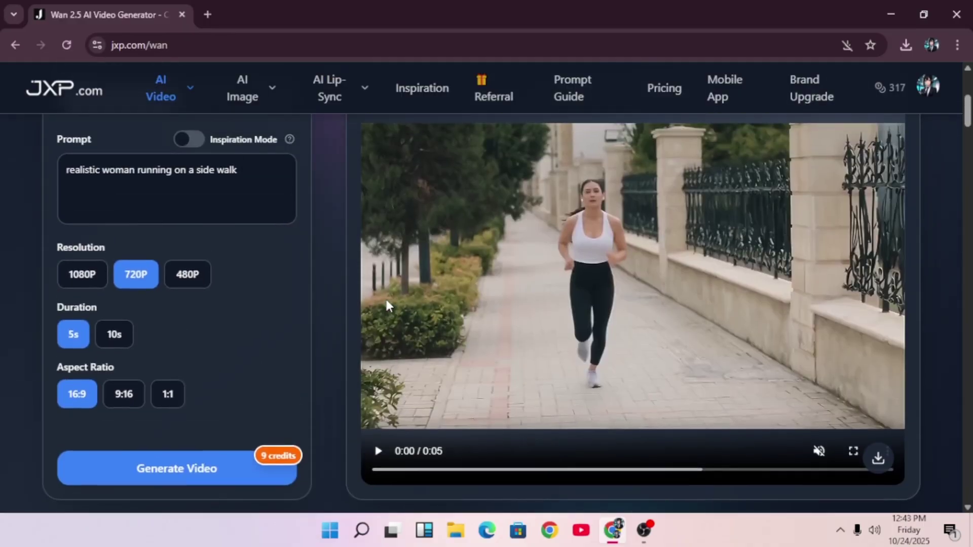
left_click(378, 452)
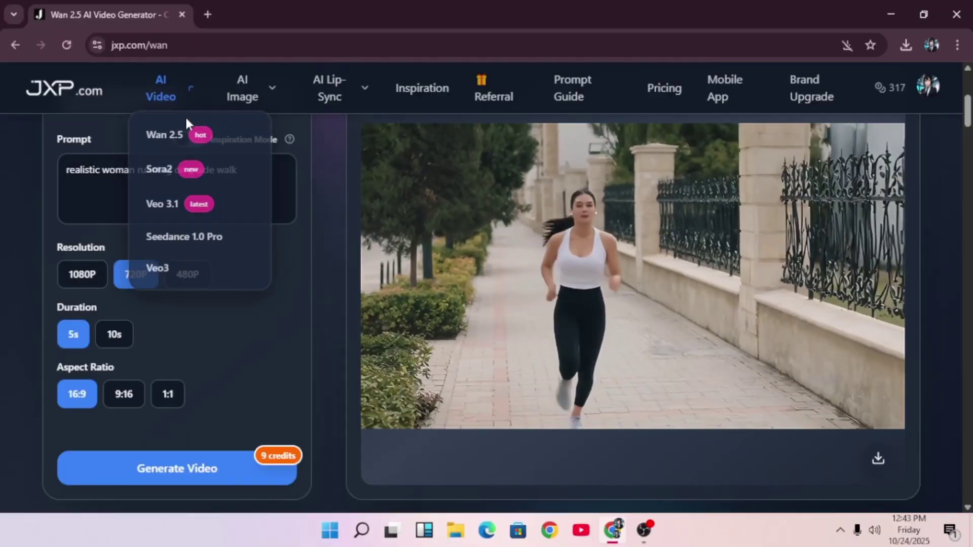
Step: Switch to the Sora2 generator and view its prompt, sora2 model, landscape and 10s settings
left_click(186, 183)
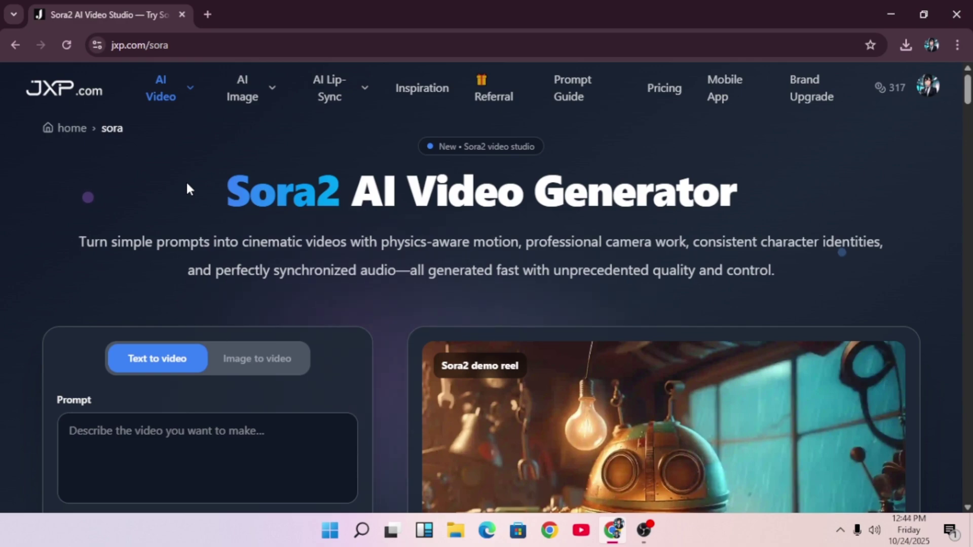
scroll(264, 252, "down", 3)
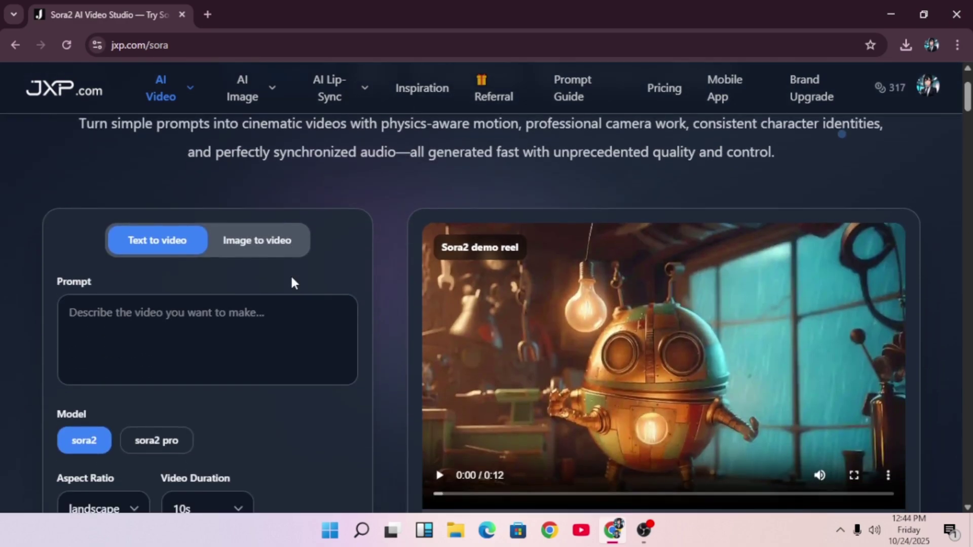
scroll(224, 269, "down", 1)
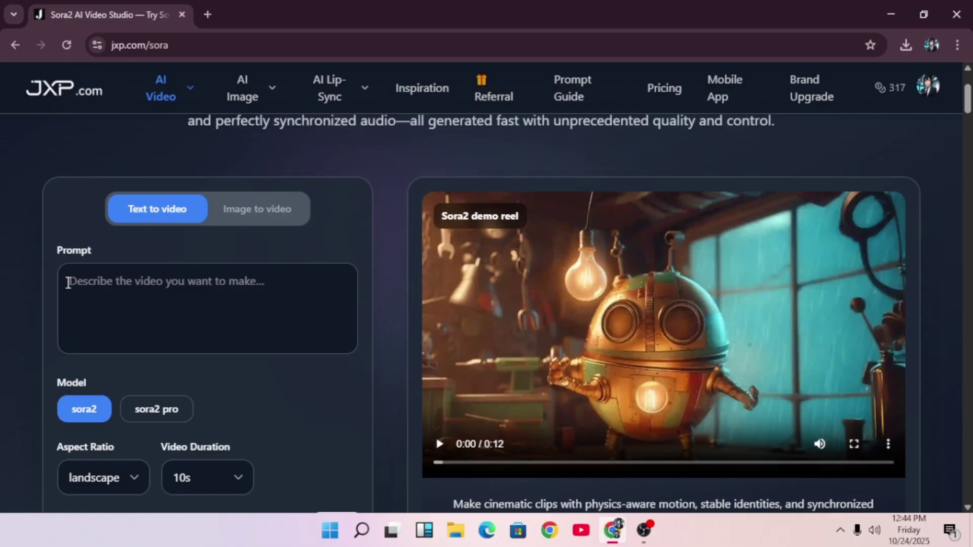
scroll(180, 330, "down", 2)
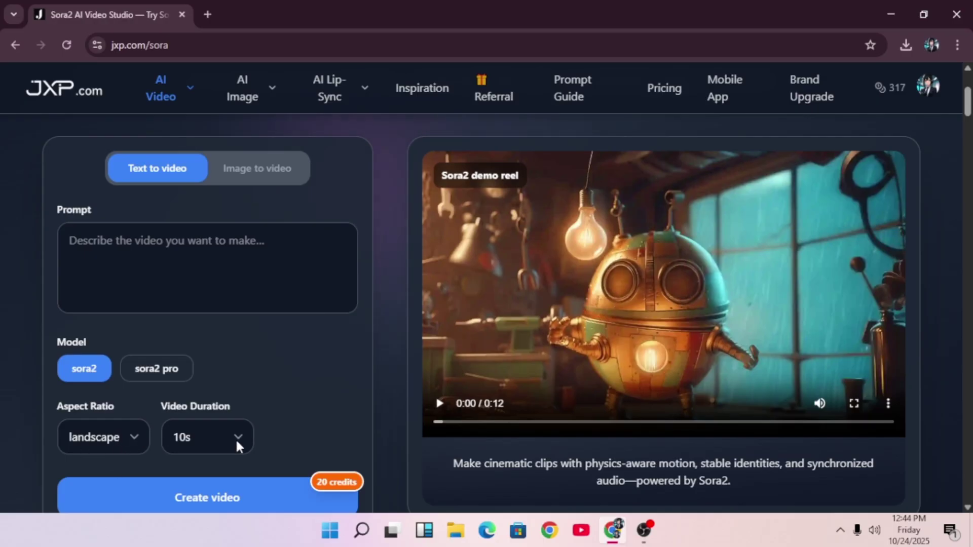
scroll(239, 446, "down", 1)
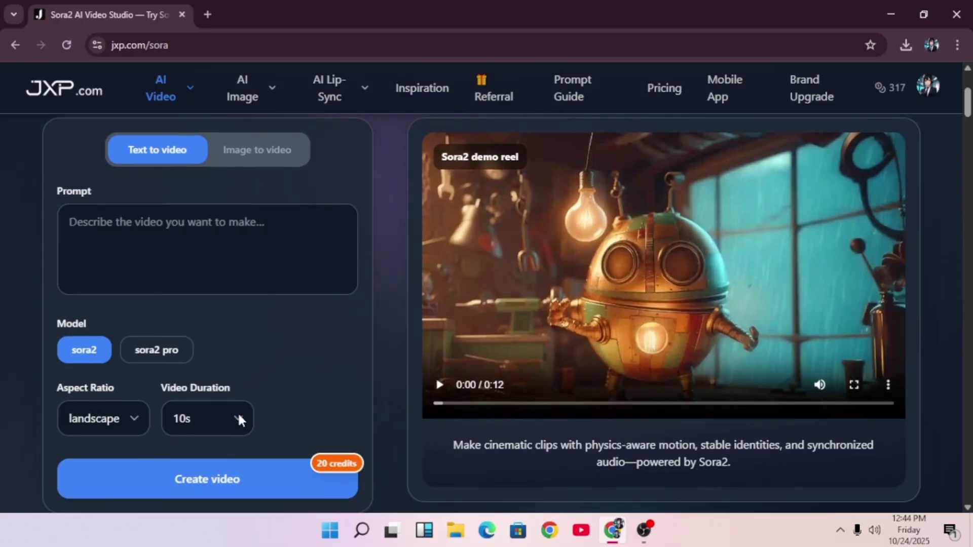
Step: Create a 10s Sora2 video from 'realistic woman wearing a suit saying subscribe to becky the ai girl'
scroll(240, 420, "up", 2)
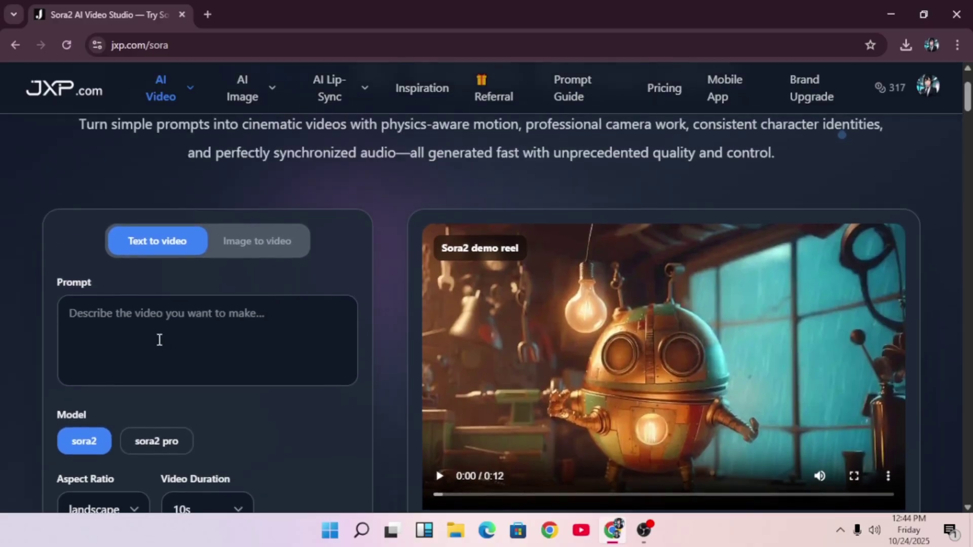
left_click(159, 340)
type("realistic woman")
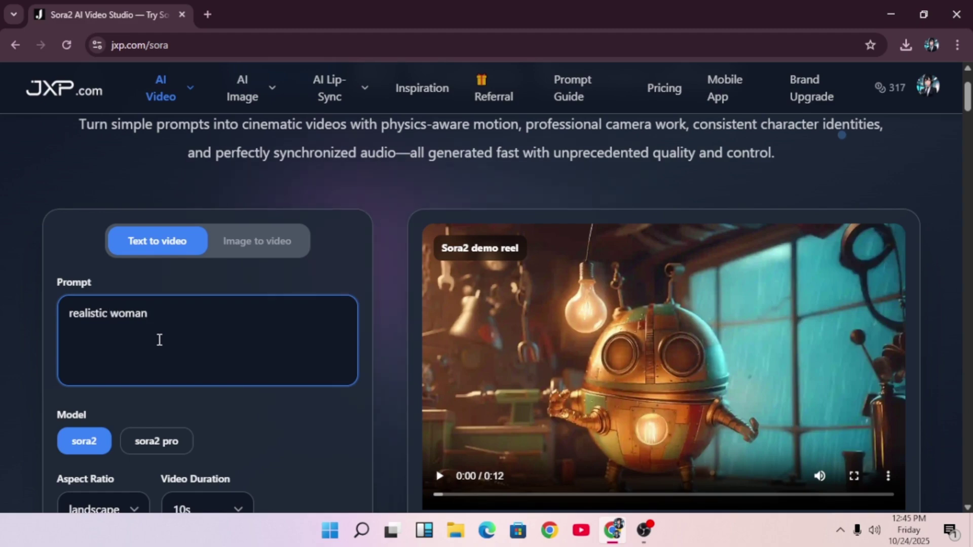
type(" wearing a suit saying subscribe to b")
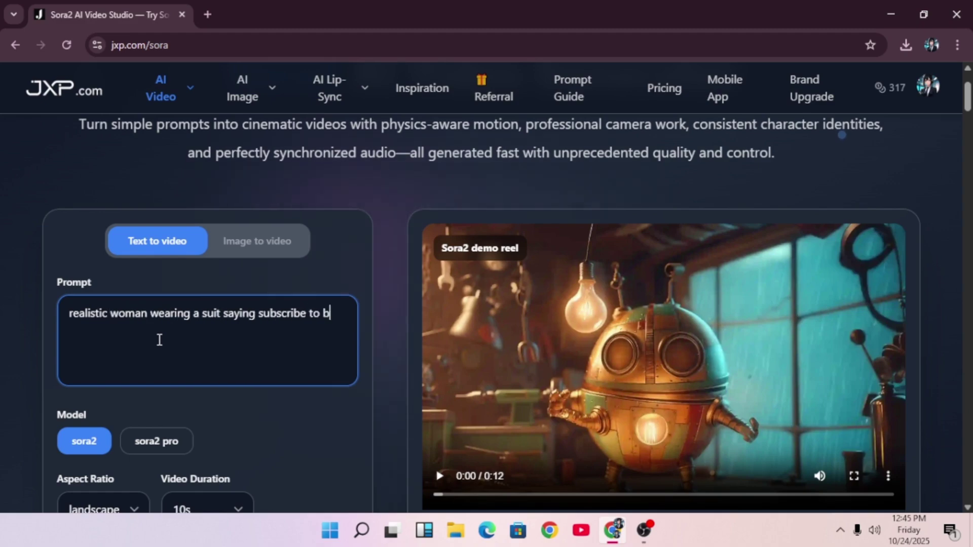
type("ecky the ai girl")
scroll(236, 447, "down", 2)
left_click(236, 448)
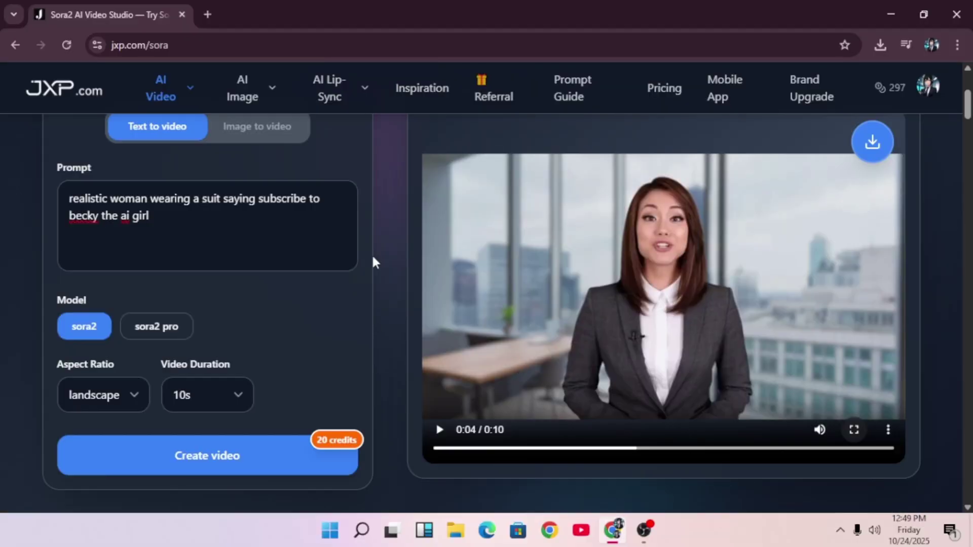
scroll(374, 261, "up", 3)
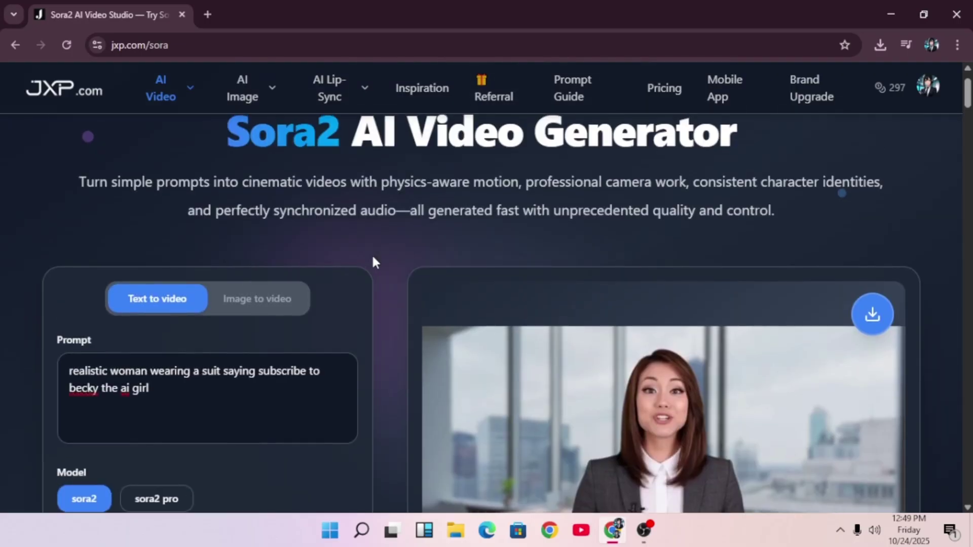
scroll(371, 261, "up", 1)
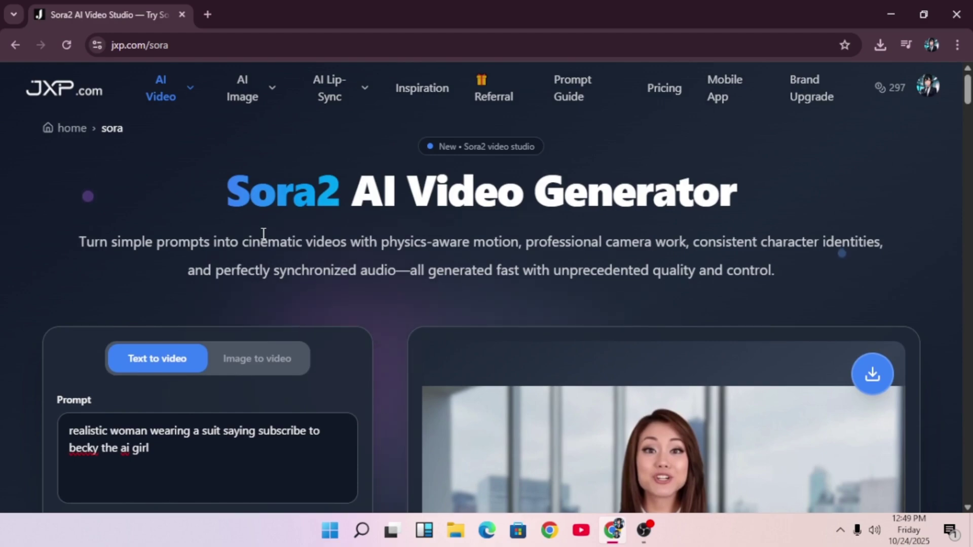
mouse_move(160, 89)
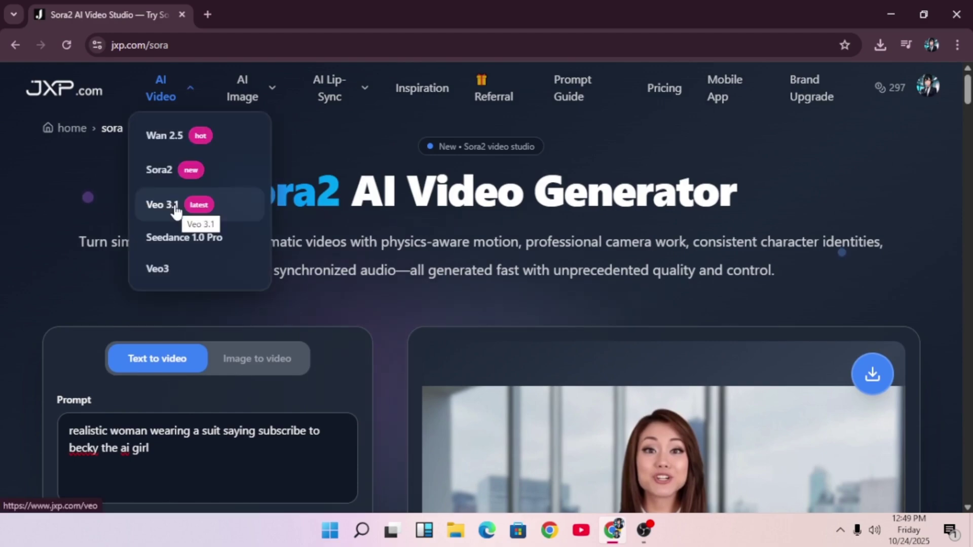
Step: Switch to the Veo 3.1 generator and reach its empty text-to-video prompt with 8s, 720p defaults
left_click(175, 209)
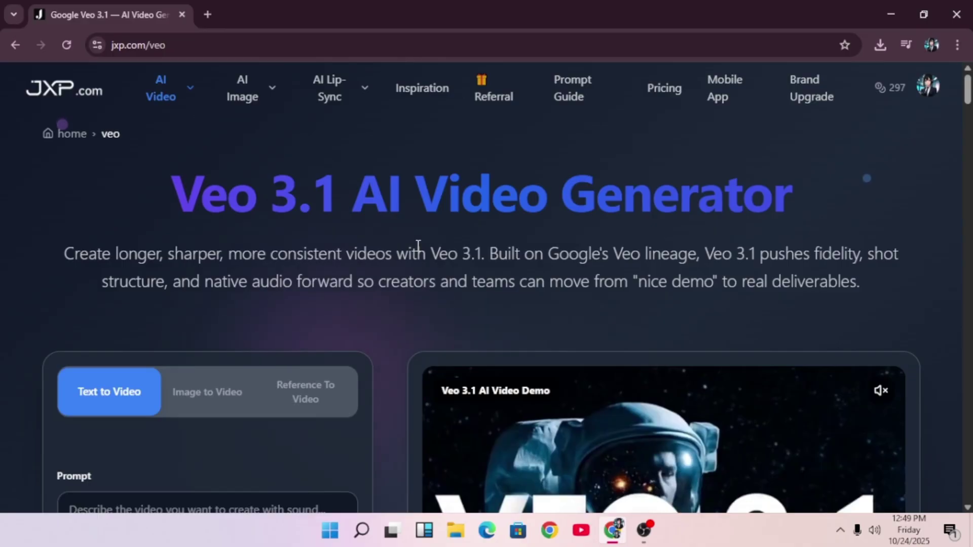
scroll(418, 244, "down", 2)
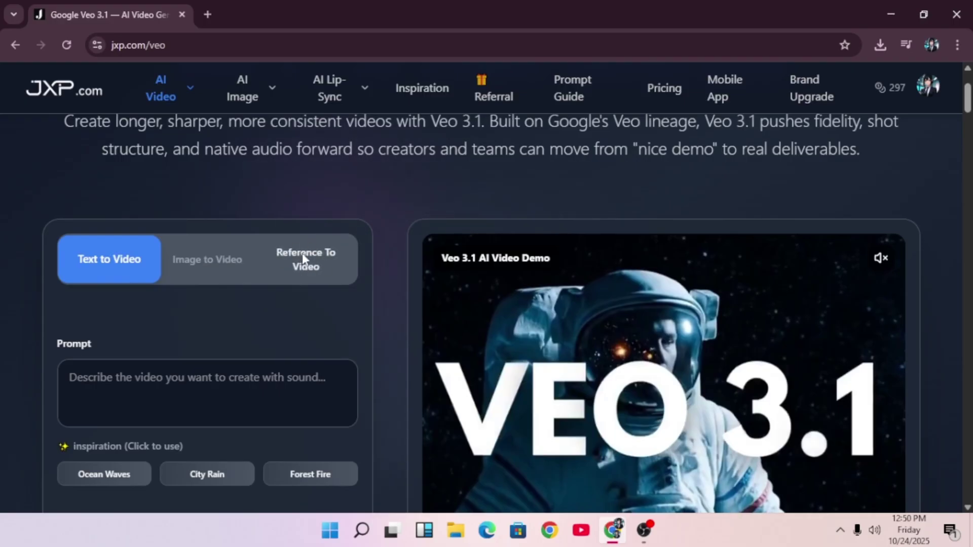
scroll(184, 310, "down", 1)
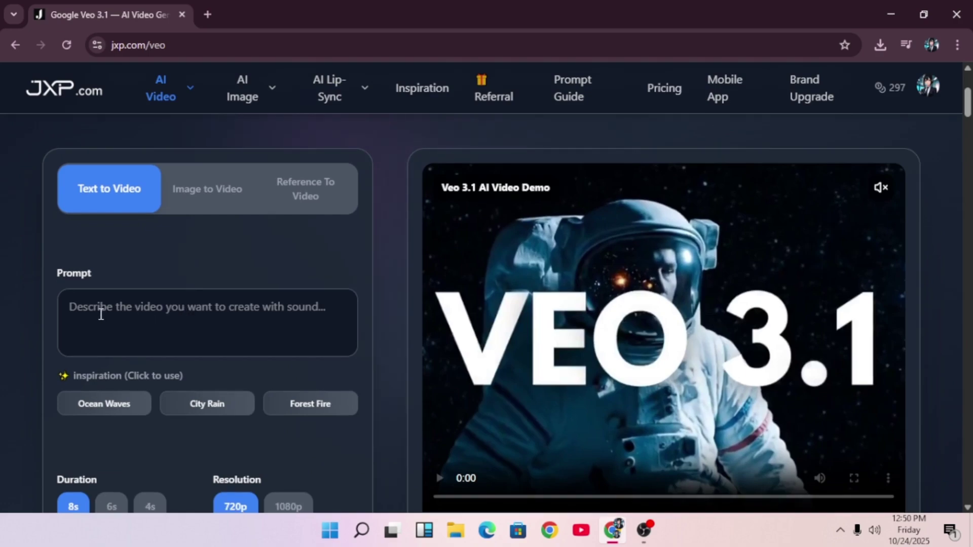
Step: Enter the Veo 3.1 prompt 'woman being chased by a bear in a dark forest at night'
left_click(101, 315)
type("woman being chased b")
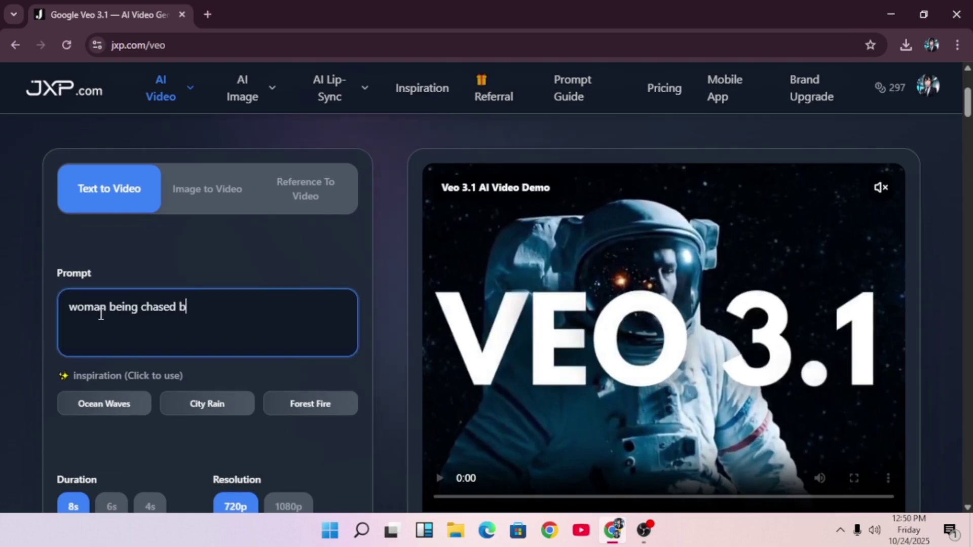
type("y a bear in a dark forest at")
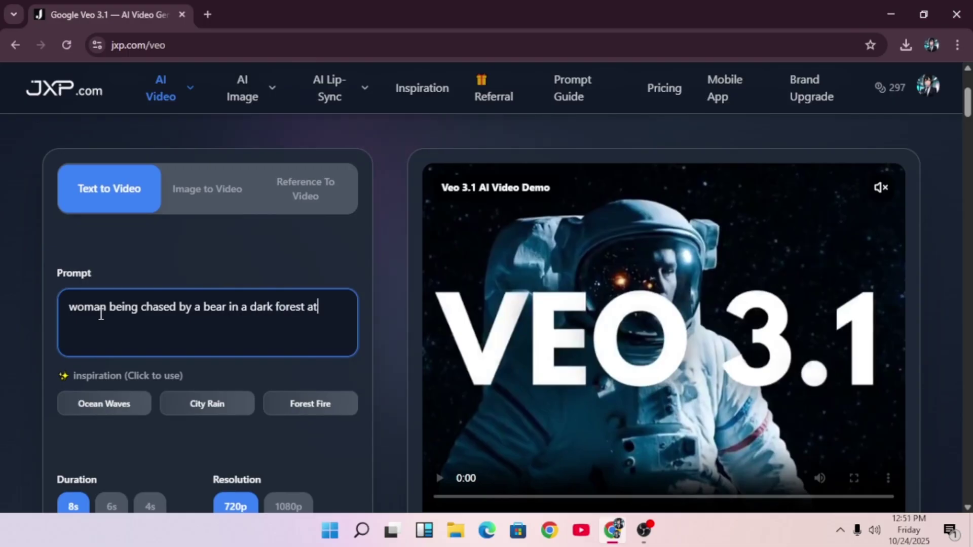
type(" night")
scroll(150, 345, "down", 3)
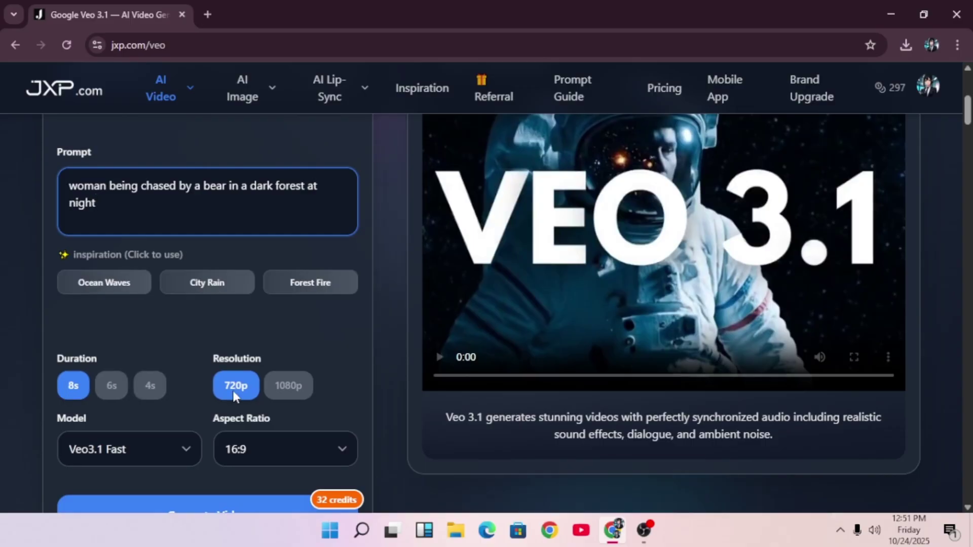
Step: Generate the bear-chase video at 6 seconds, 1080p, with the Veo3.1 Fast model
left_click(112, 392)
scroll(111, 395, "down", 2)
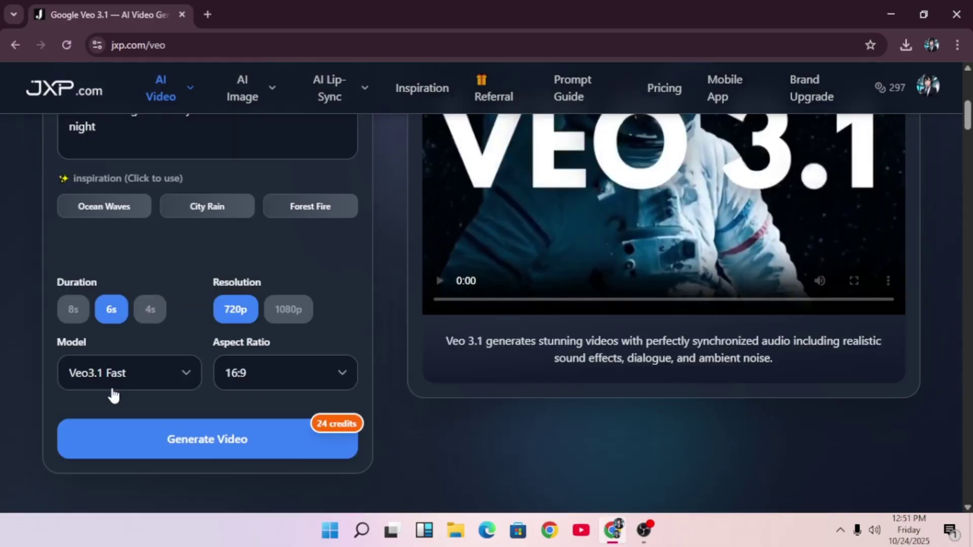
left_click(285, 312)
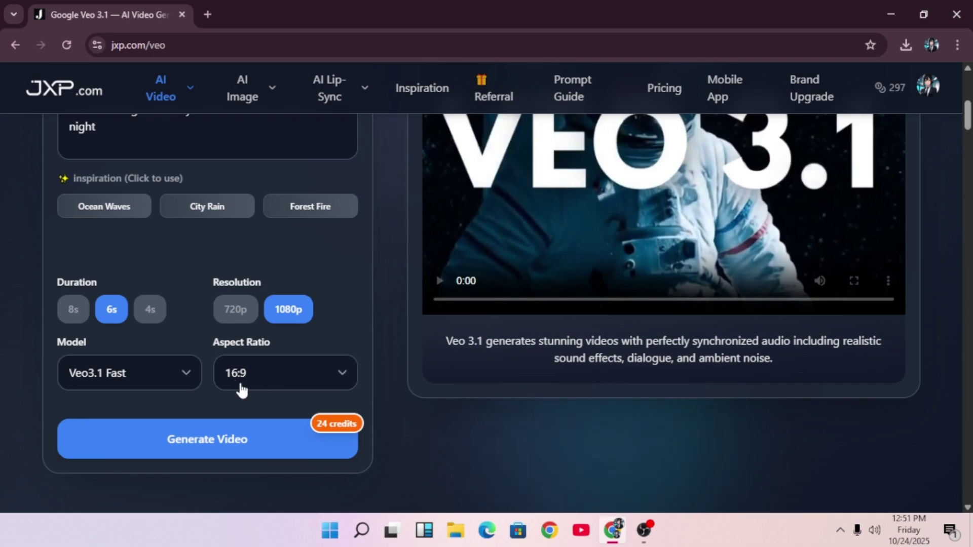
left_click(163, 377)
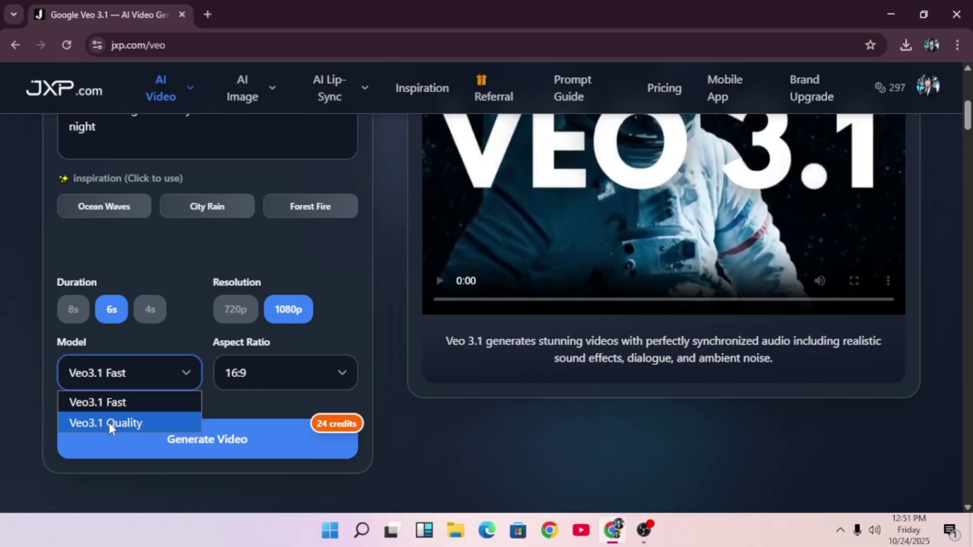
left_click(132, 406)
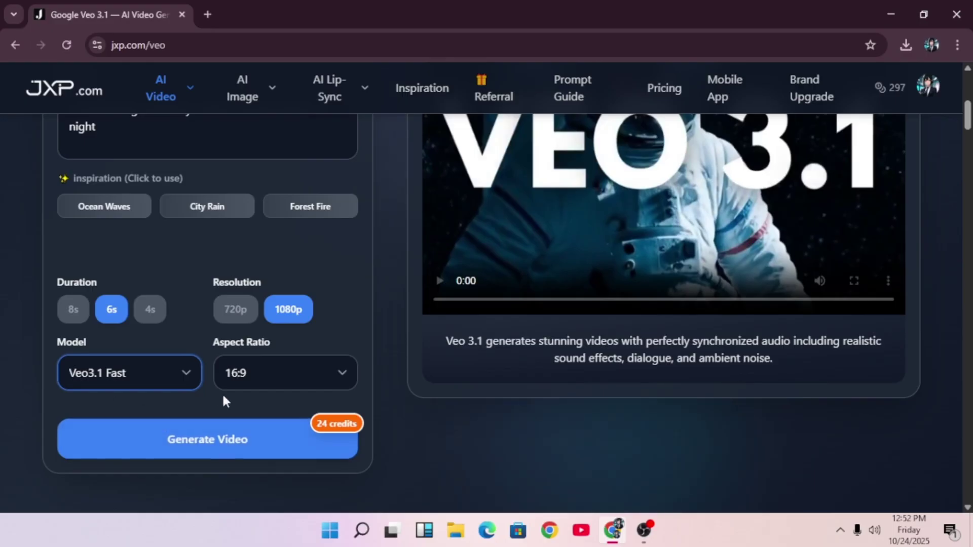
left_click(238, 445)
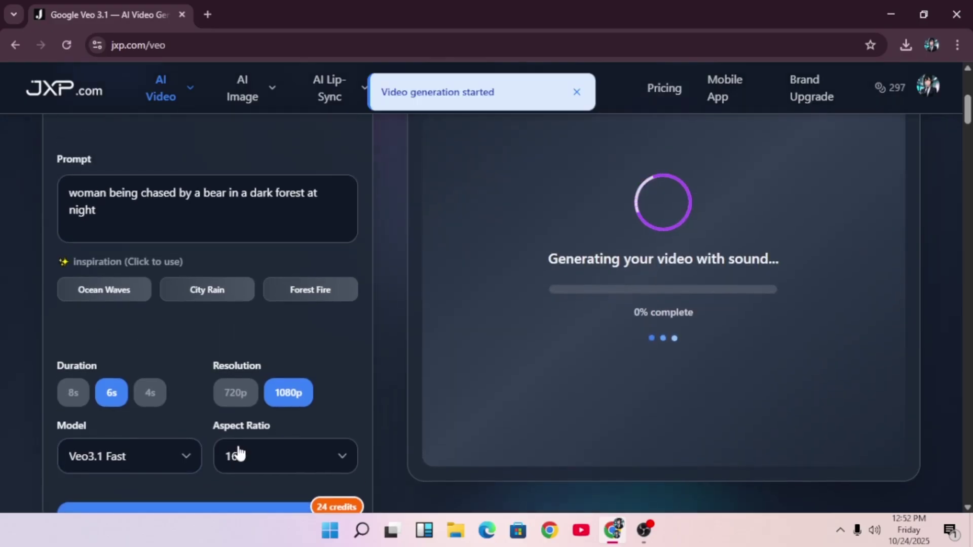